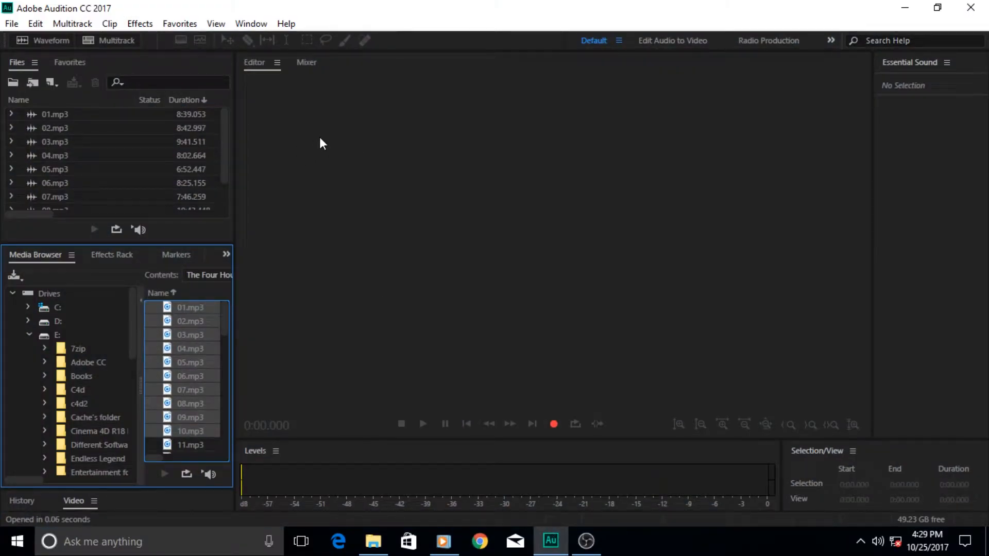
Create the multitrack session Untitled Session 2 in D:\Audition Project Files at 44100 Hz, 32 (float) bits, with a stereo master.
click(60, 113)
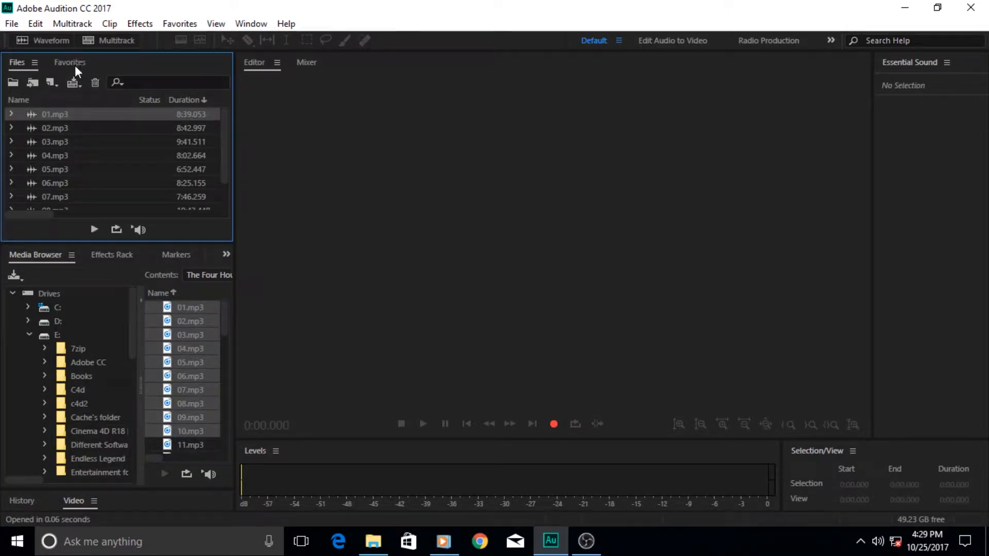
click(104, 39)
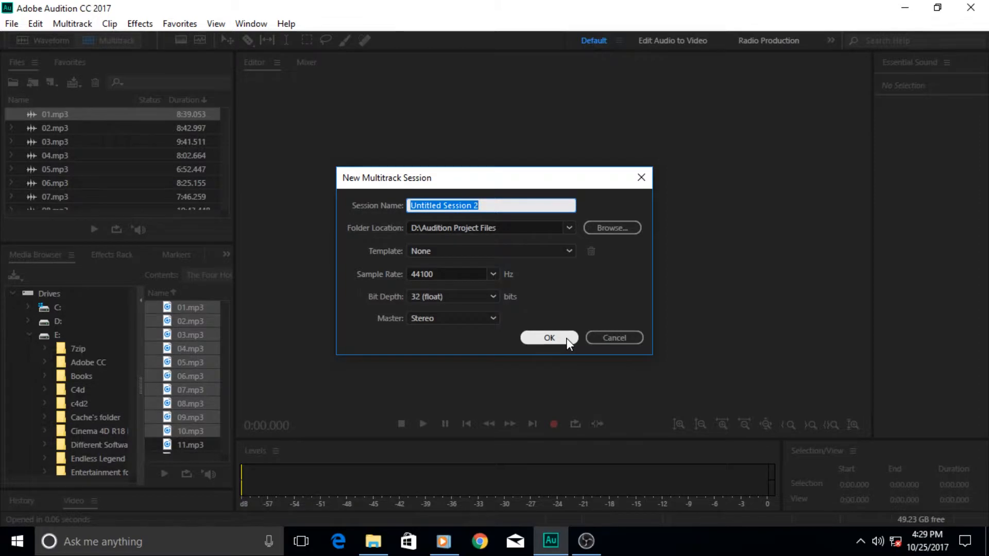
click(544, 342)
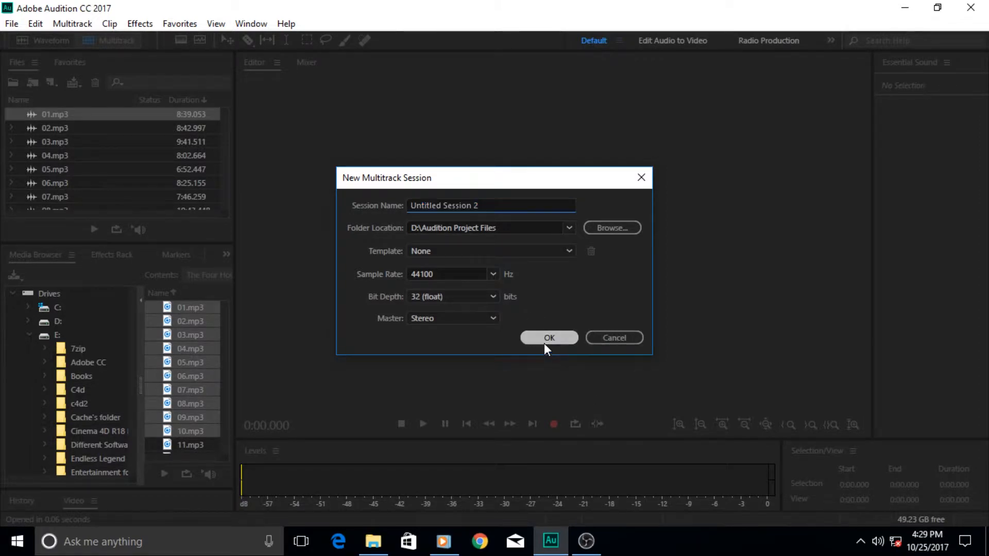
click(564, 288)
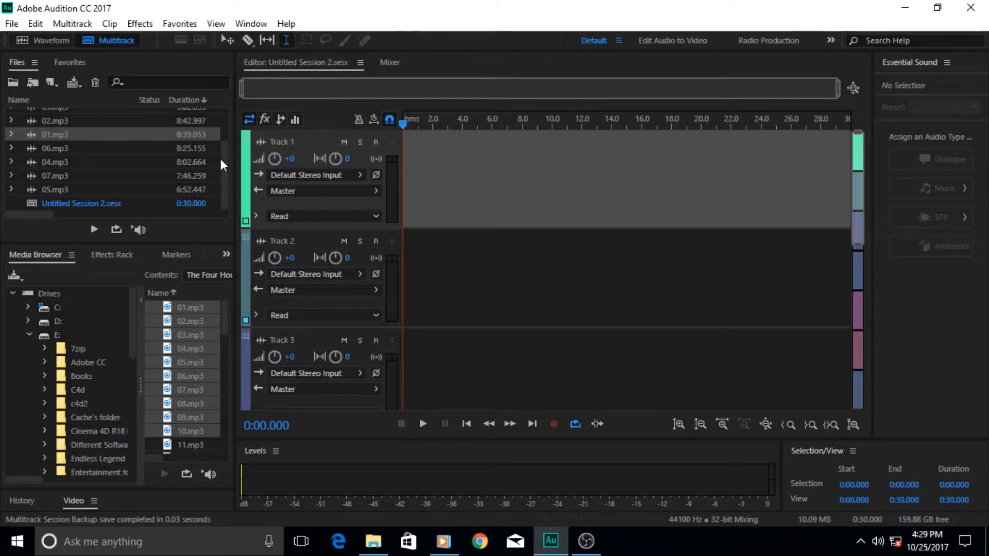
Place 10.mp3 at the start of Track 1 and undo the placement.
mouse_move(223, 157)
mouse_down()
mouse_move(226, 115)
mouse_move(225, 153)
mouse_up()
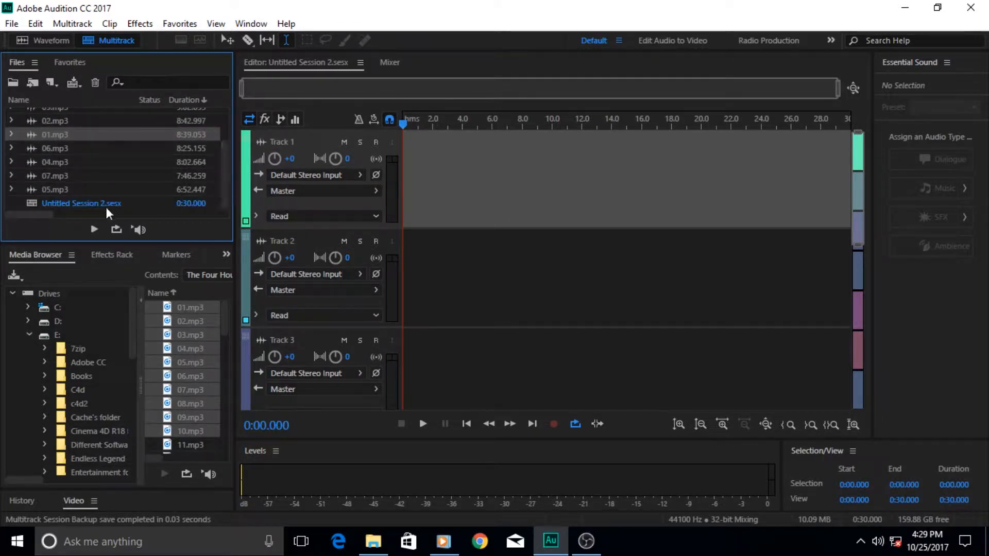
click(67, 190)
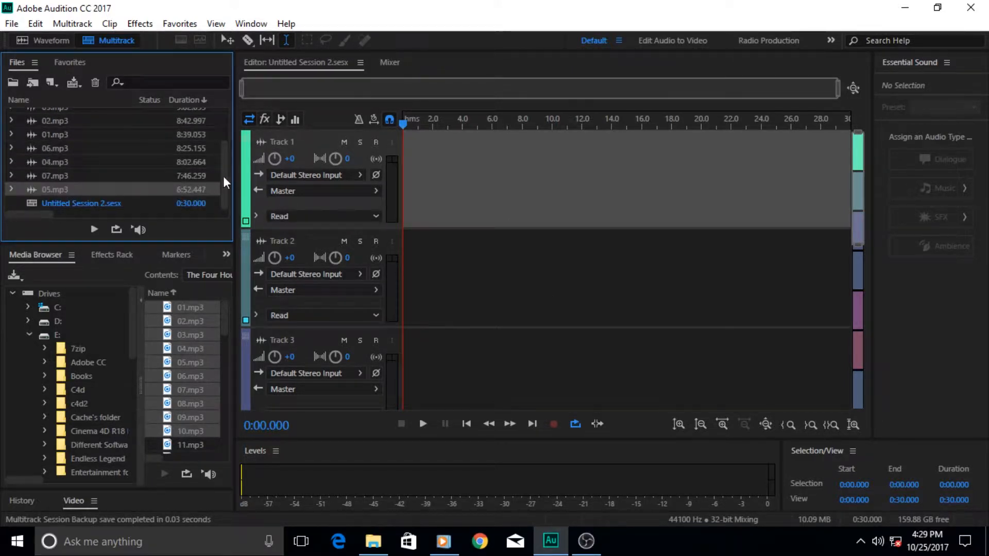
drag(223, 177, 221, 122)
drag(107, 116, 399, 165)
drag(461, 135, 447, 183)
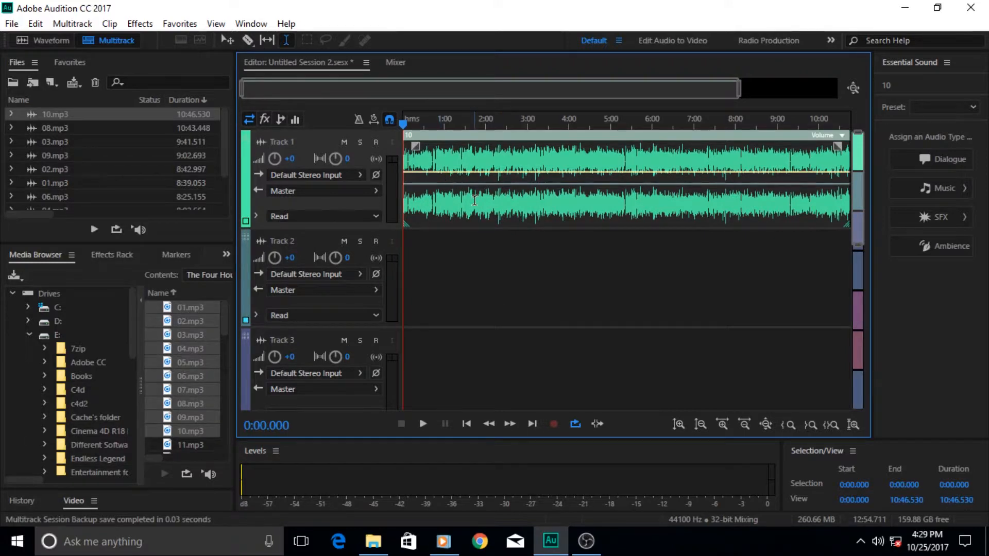
key(ctrl+z)
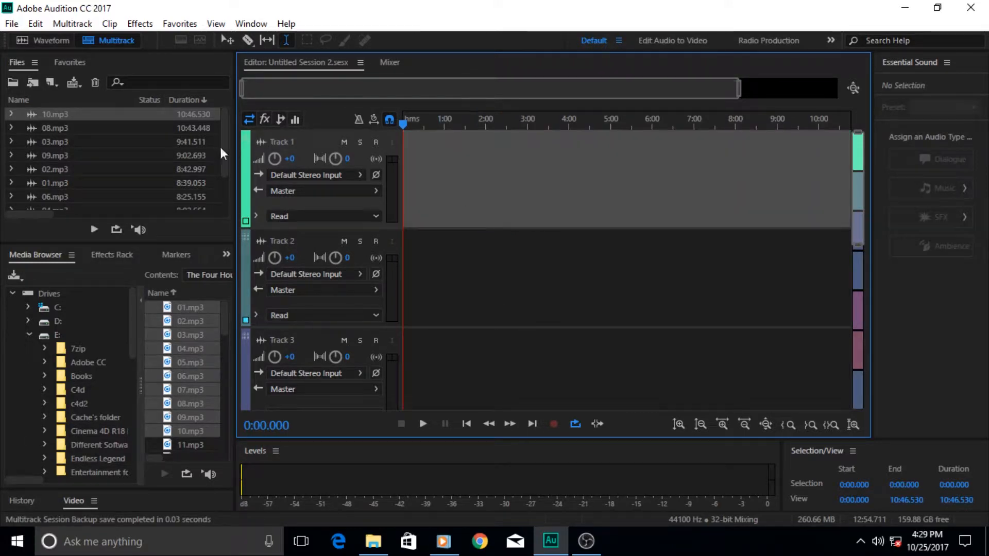
Select all ten mp3 files, 10.mp3 through 05.mp3, and add them to the session with each file on its own track.
mouse_move(227, 135)
mouse_down()
mouse_move(215, 172)
mouse_move(223, 184)
mouse_move(218, 134)
mouse_up()
shift+click(63, 191)
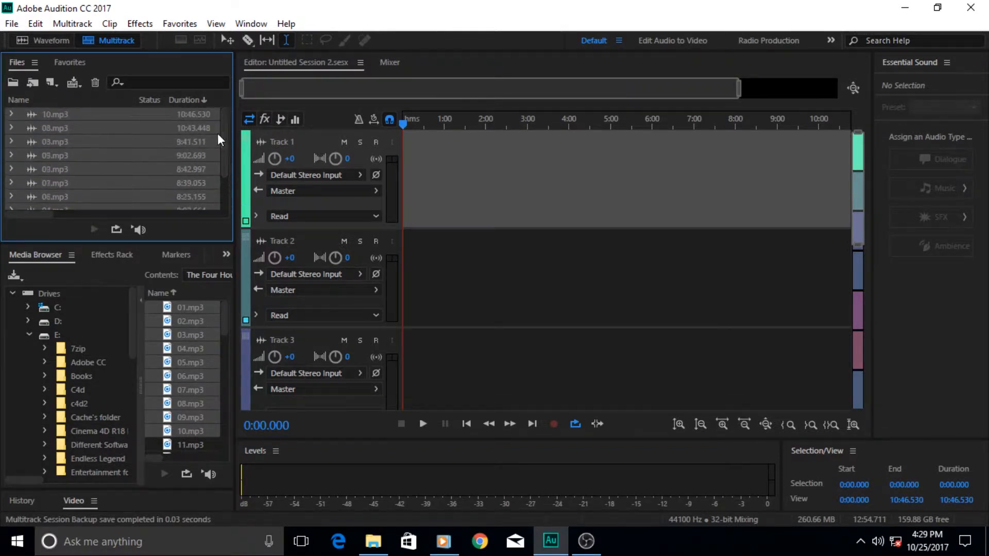
drag(51, 113, 404, 154)
click(35, 24)
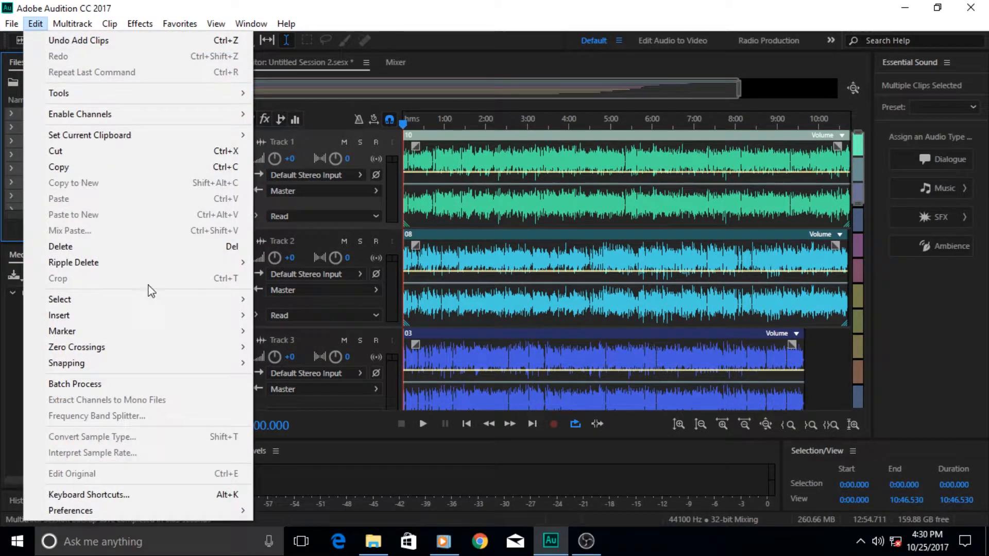
mouse_move(161, 510)
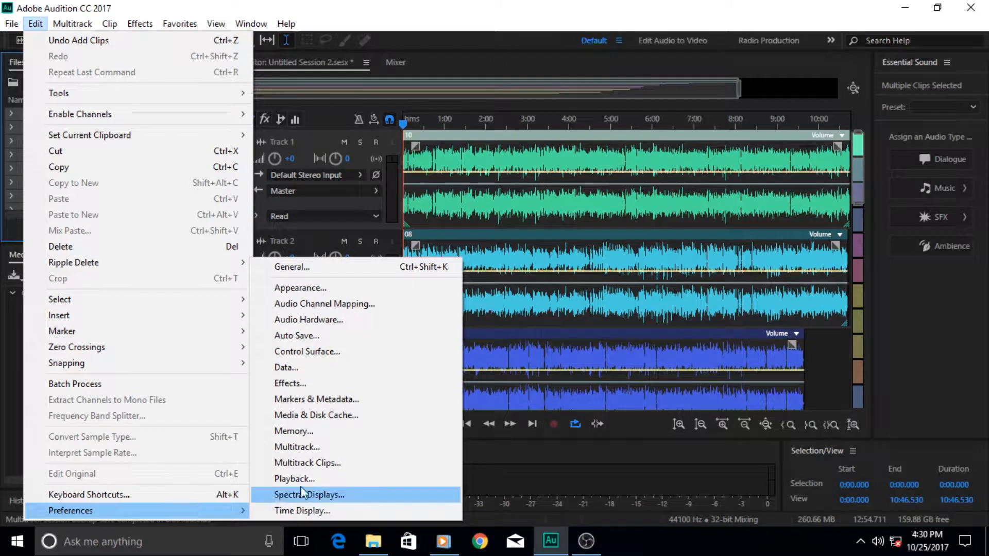
click(616, 428)
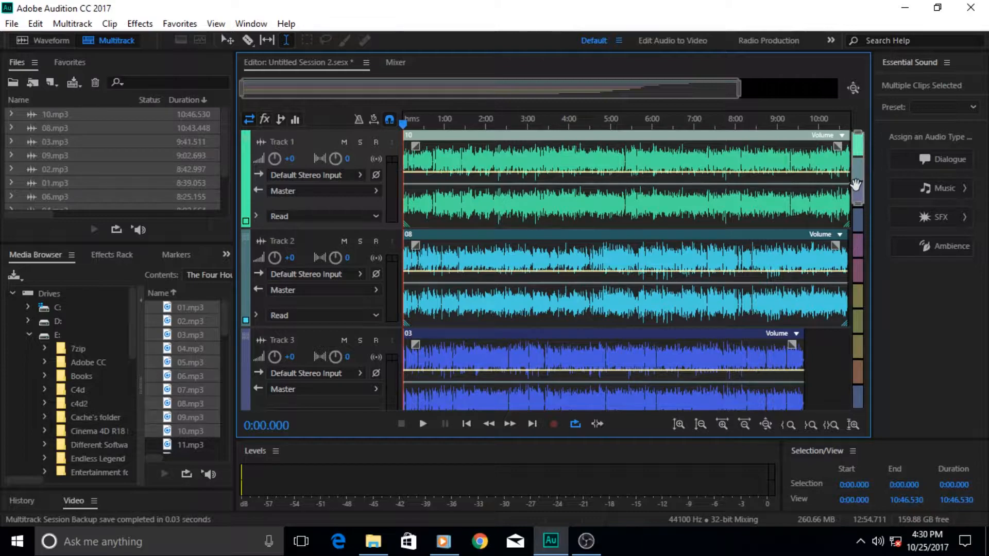
Check the clips stacked across the tracks and undo adding them.
drag(857, 192, 876, 169)
key(ctrl+z)
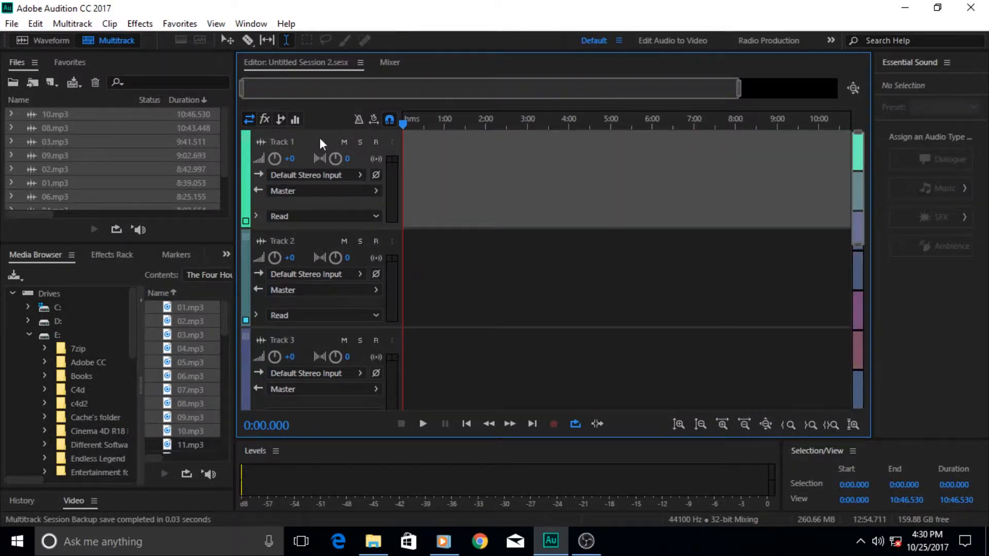
Add the ten selected files end to end on Track 1 and undo the addition.
drag(47, 113, 397, 162)
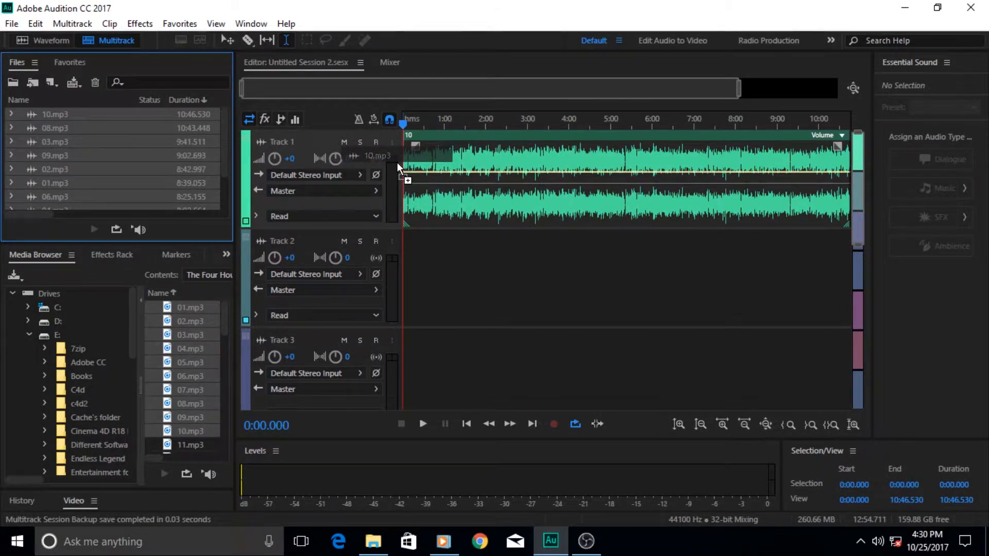
drag(396, 162, 397, 162)
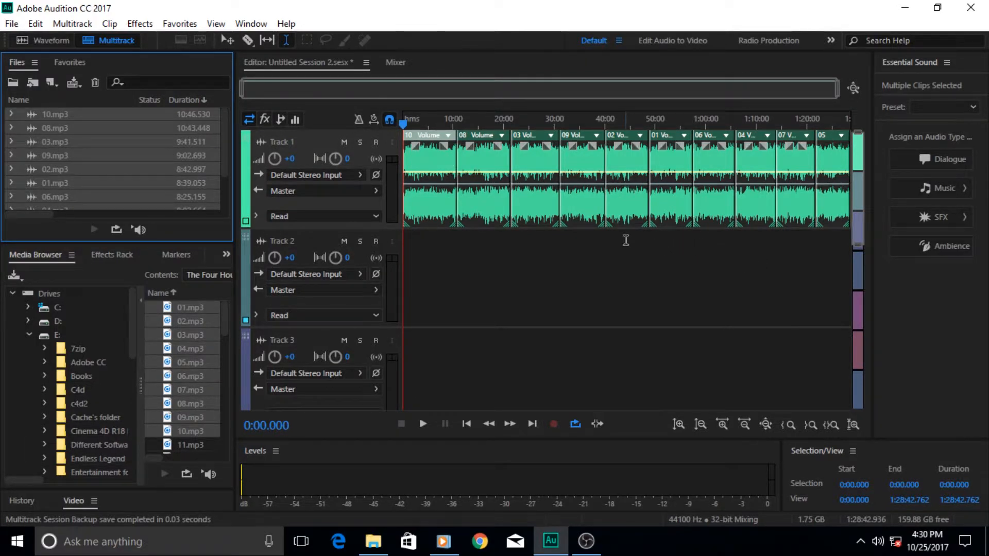
key(ctrl+z)
Add the ten selected mp3 files in sequence on Track 1, starting at 0:00.
drag(44, 114, 405, 194)
key(ctrl)
key(ctrl)
key(ctrl)
Try to delete clip 05 while all clips on Track 1 are selected, and undo the deletion.
click(827, 153)
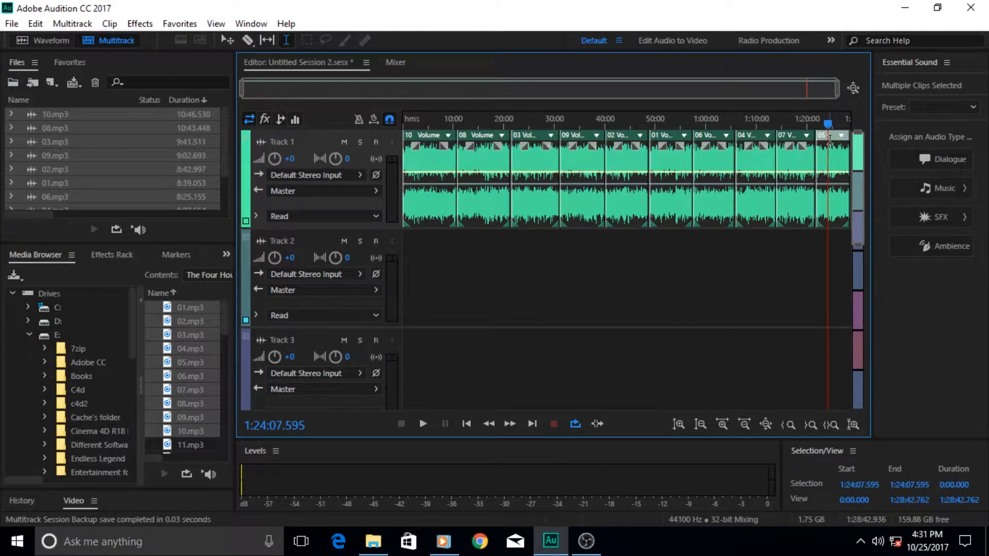
key(Delete)
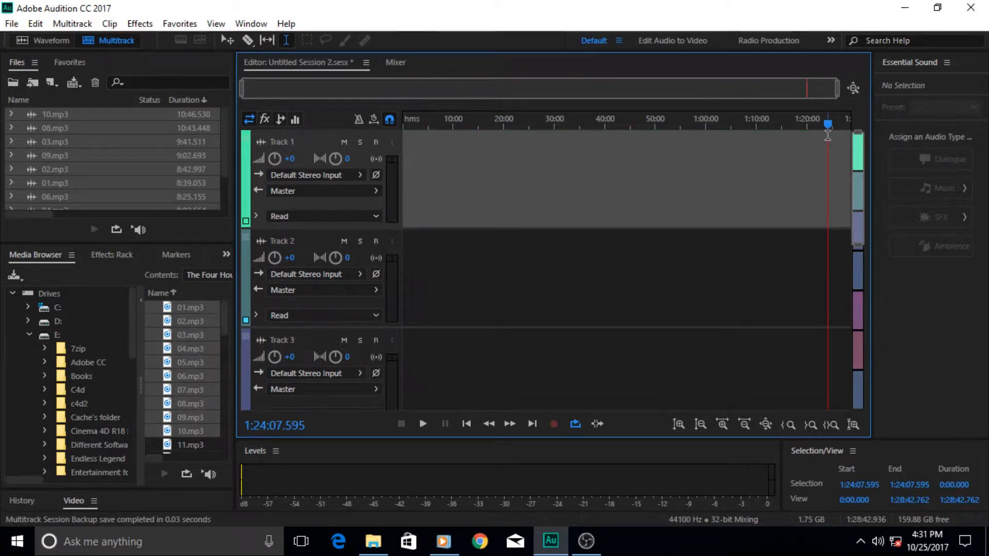
key(ctrl+z)
Deselect all clips and delete only the last clip, 05, from Track 1.
click(702, 260)
click(836, 185)
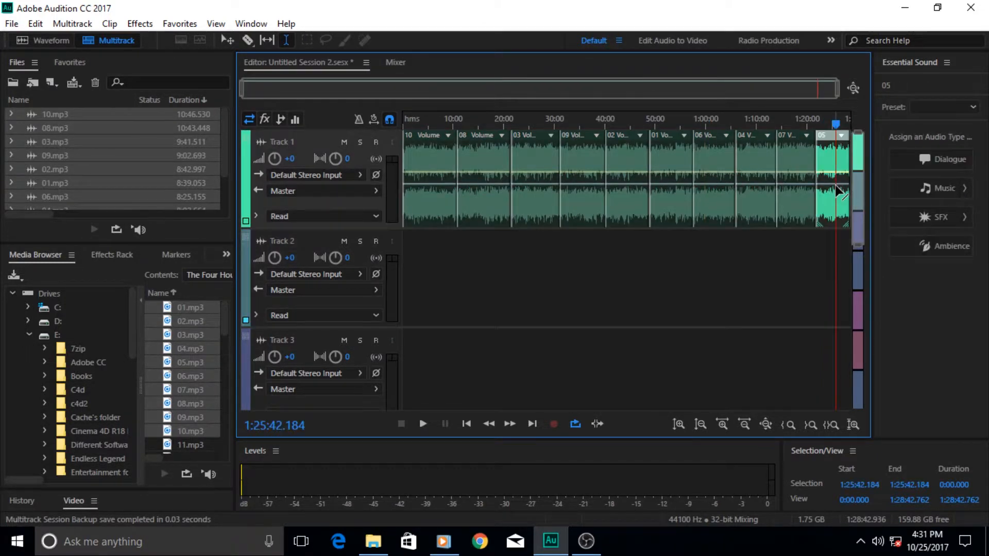
key(Delete)
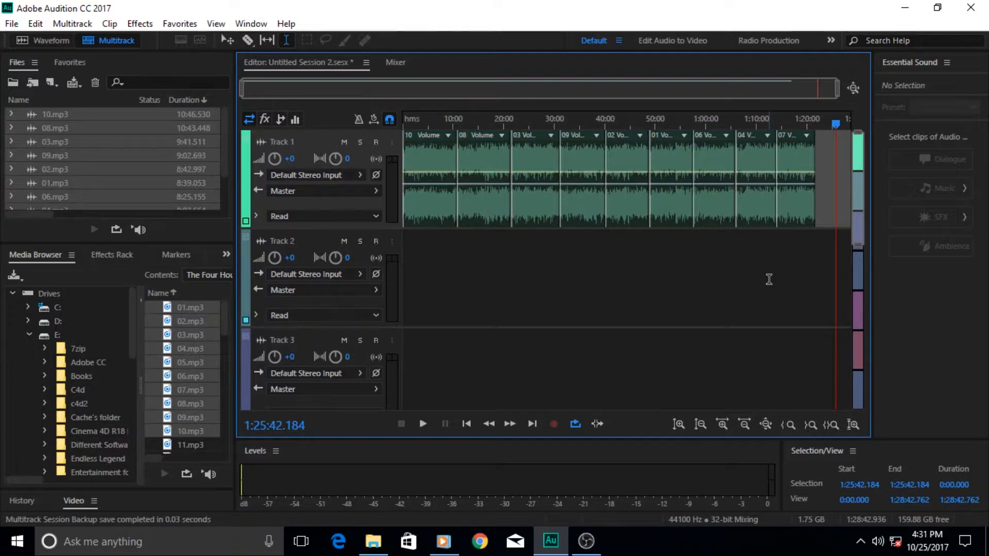
Open clip 07 in the waveform editor to view it, and return to the multitrack session.
double_click(791, 160)
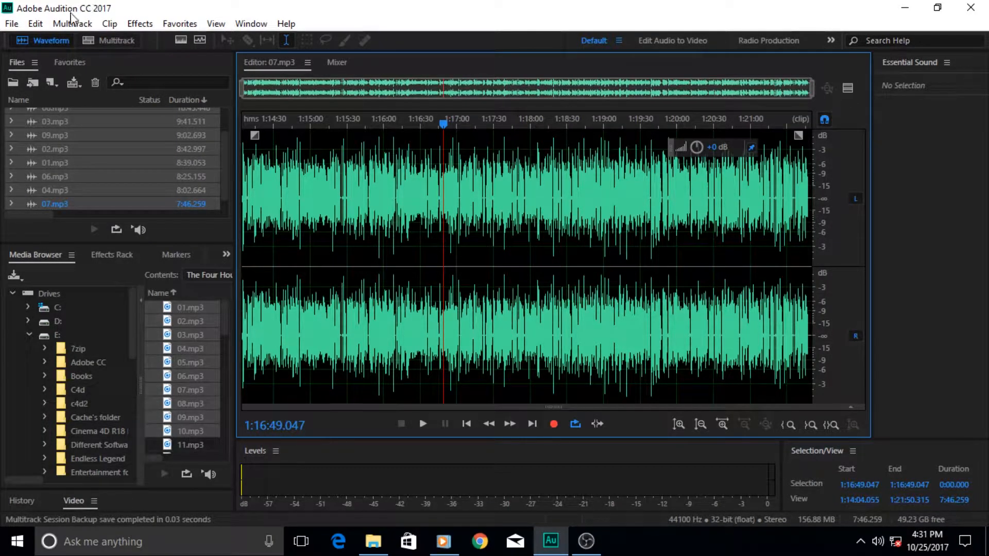
click(105, 39)
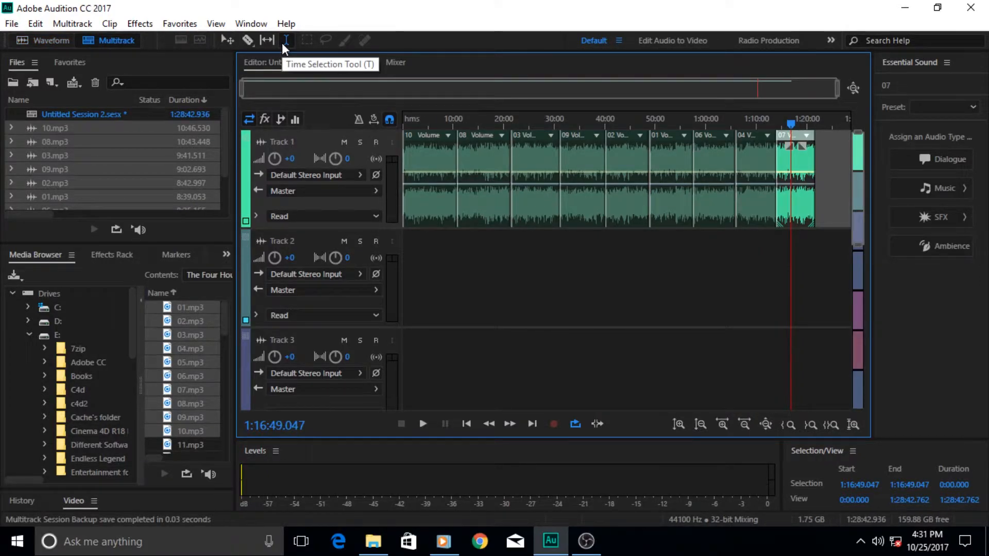
Select a time range of about 3:52 within clip 04 on Track 1 using the Time Selection tool.
click(764, 183)
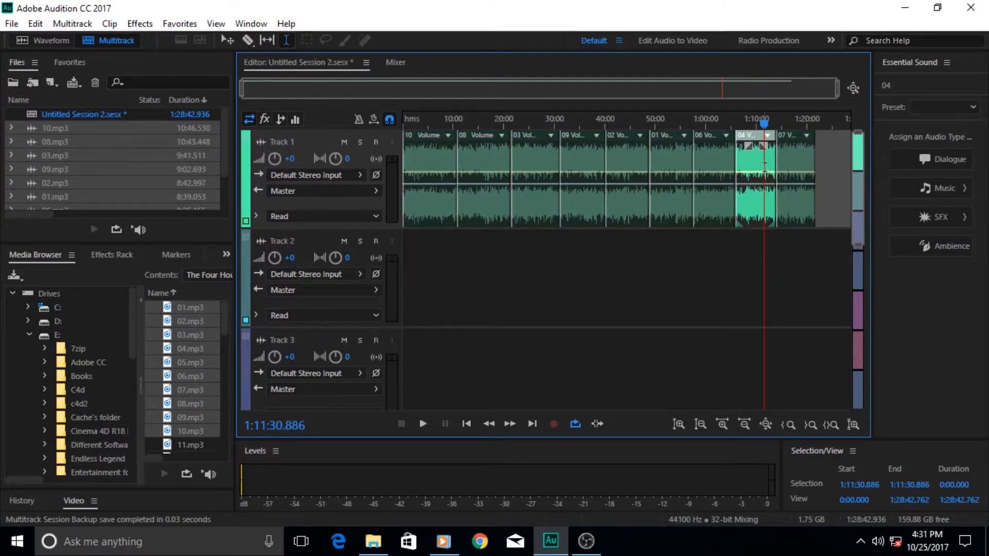
drag(766, 167, 747, 166)
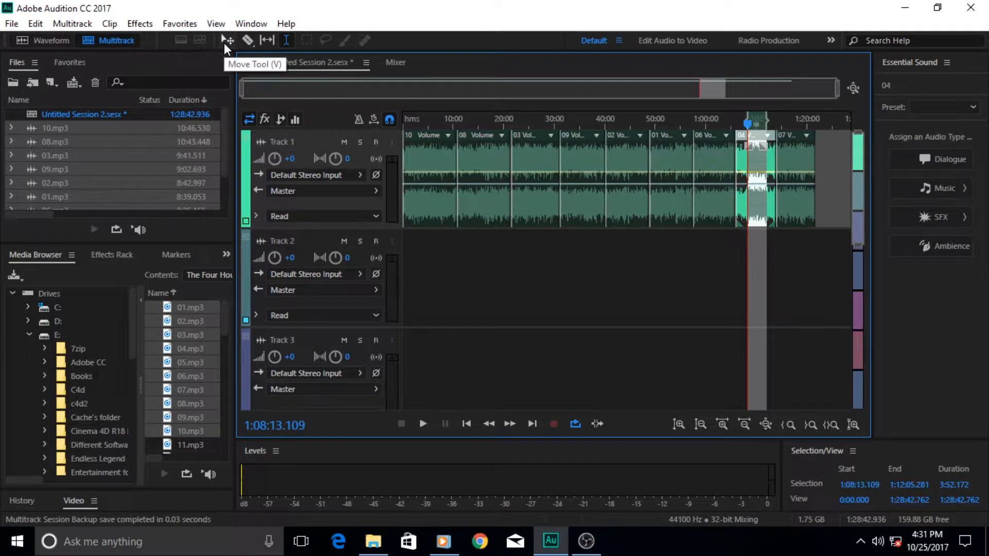
click(286, 40)
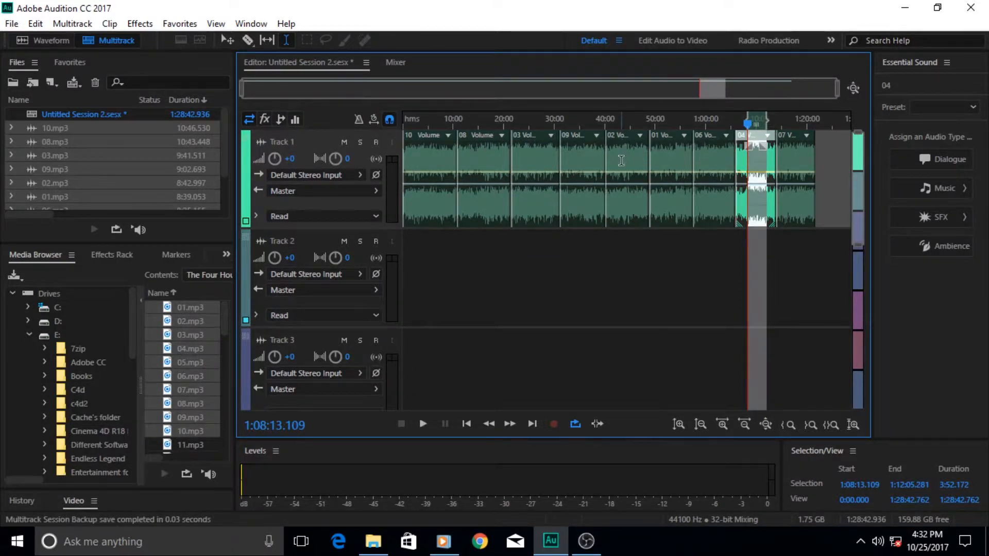
Move clip 02 from Track 1 to Track 2 at about 34:00, mark about 4 minutes within it, and clear that time selection.
drag(634, 136, 610, 252)
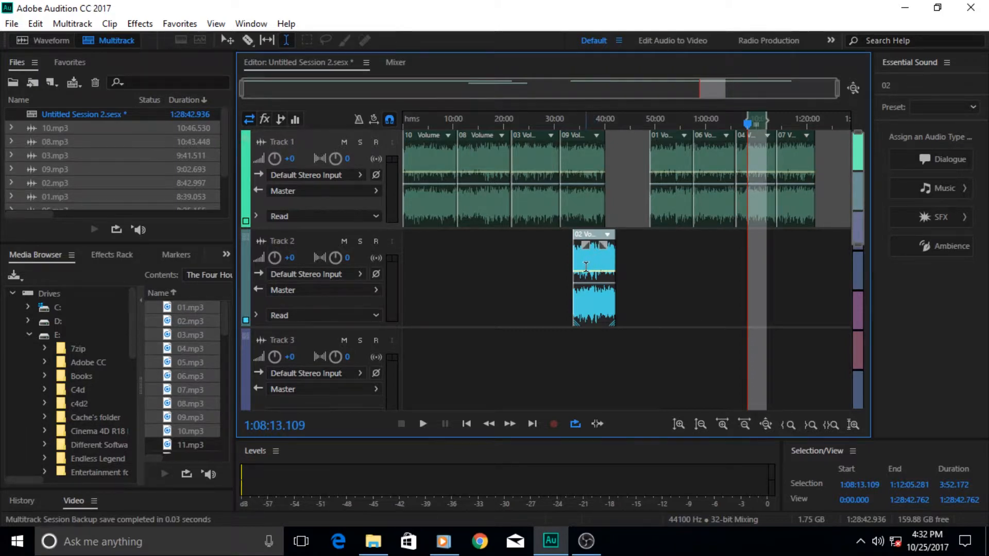
drag(586, 267, 608, 266)
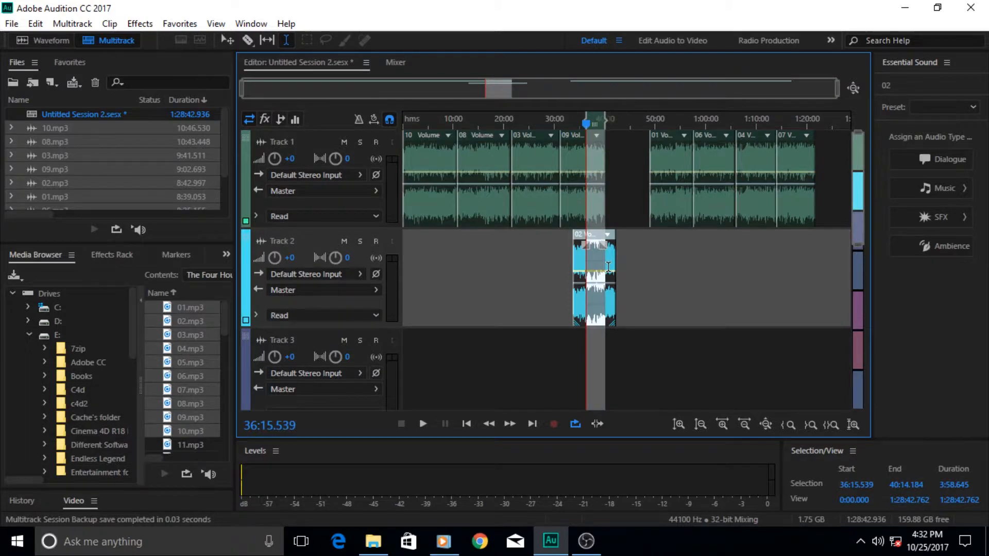
click(580, 264)
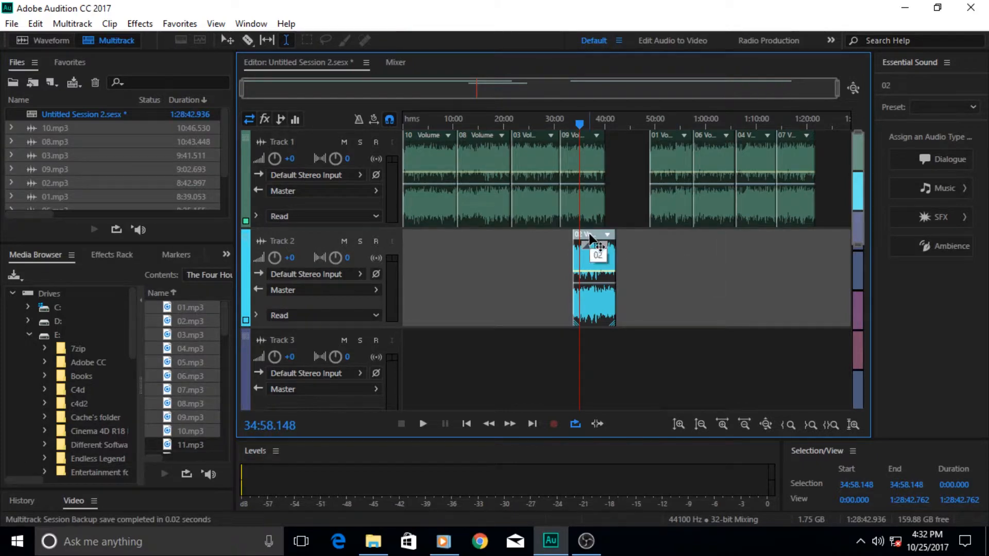
Move clip 09 from Track 1 to Track 2 at about 5:00, overlapping clips 10 and 08.
click(433, 125)
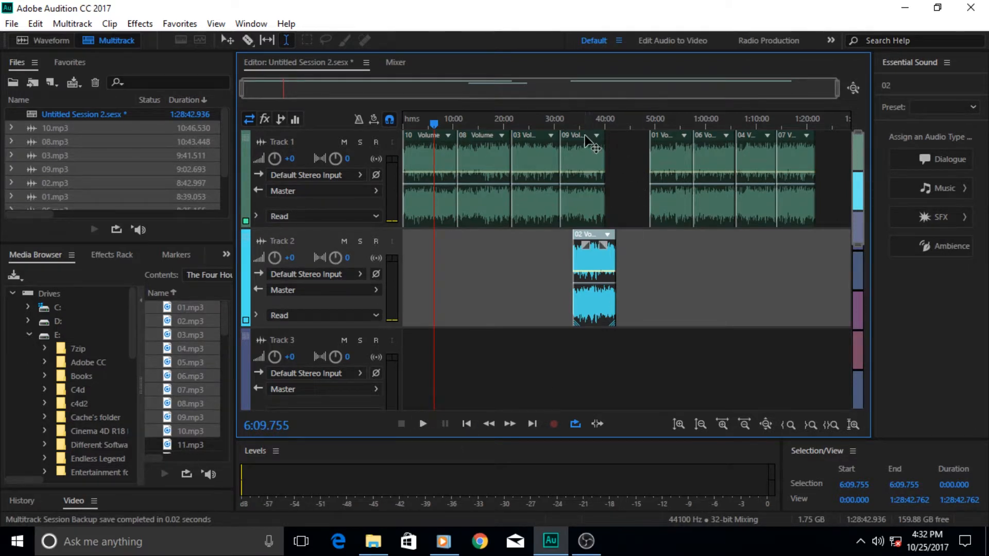
drag(585, 135, 451, 281)
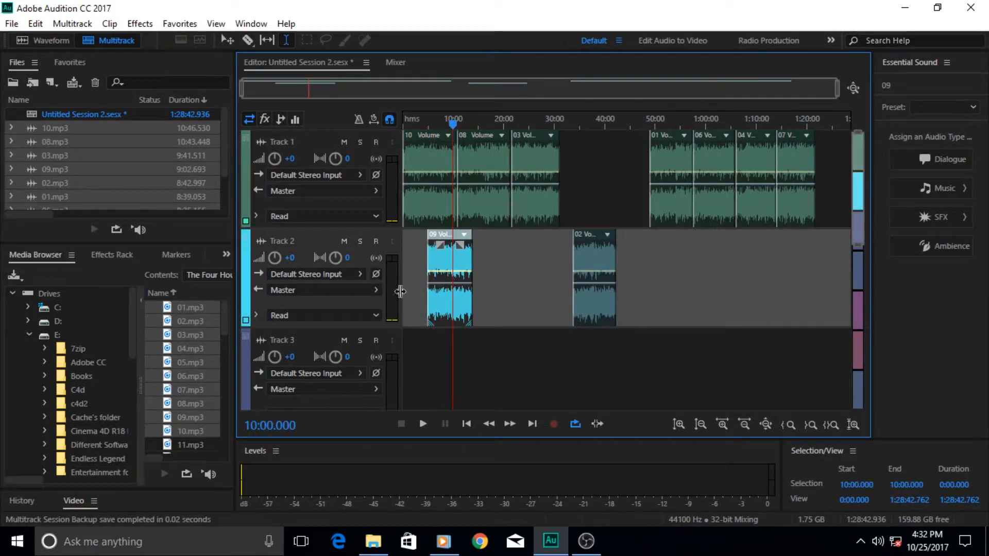
Play the session from 10:00 and lower the Master track volume to about -32.1 dB.
scroll(400, 292, down, 5)
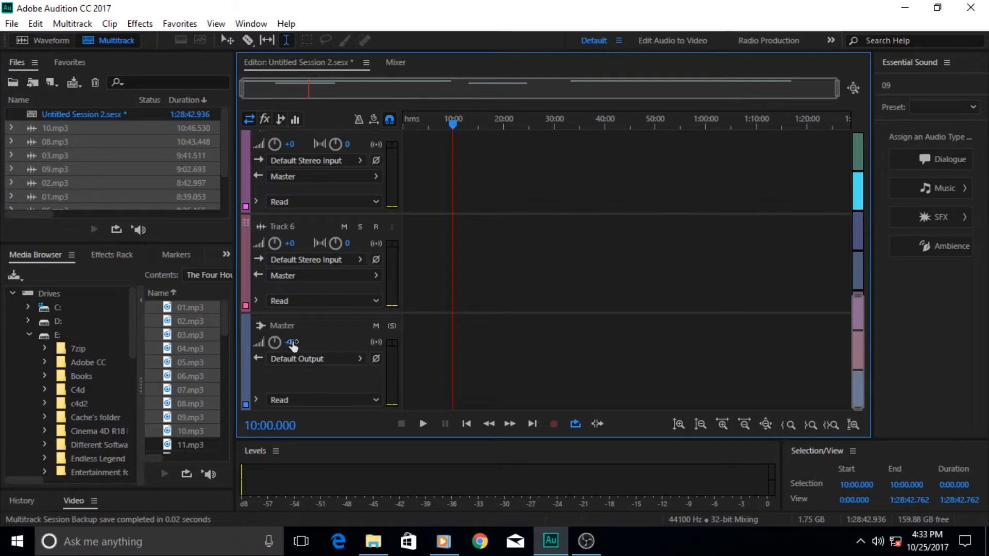
drag(292, 347, 245, 340)
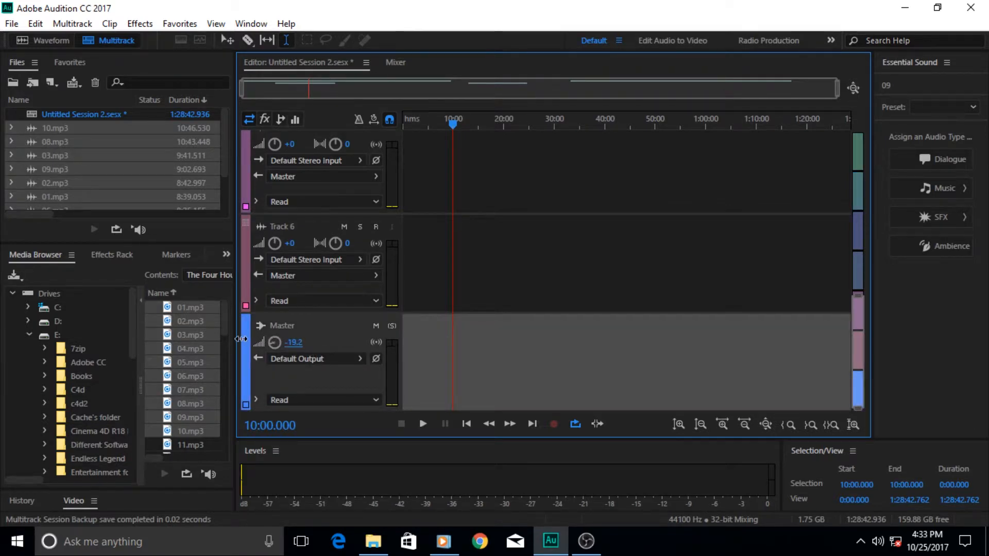
click(422, 424)
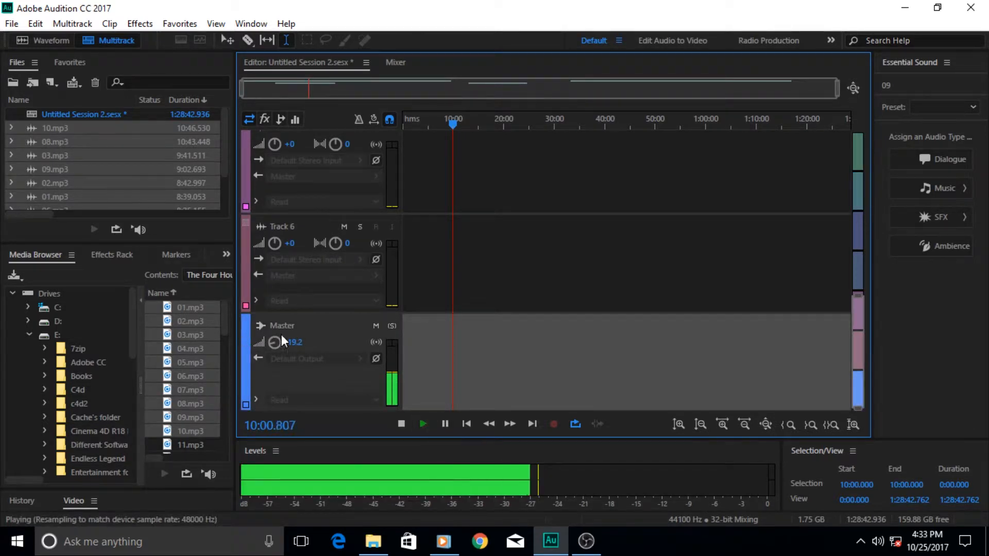
drag(293, 343, 253, 341)
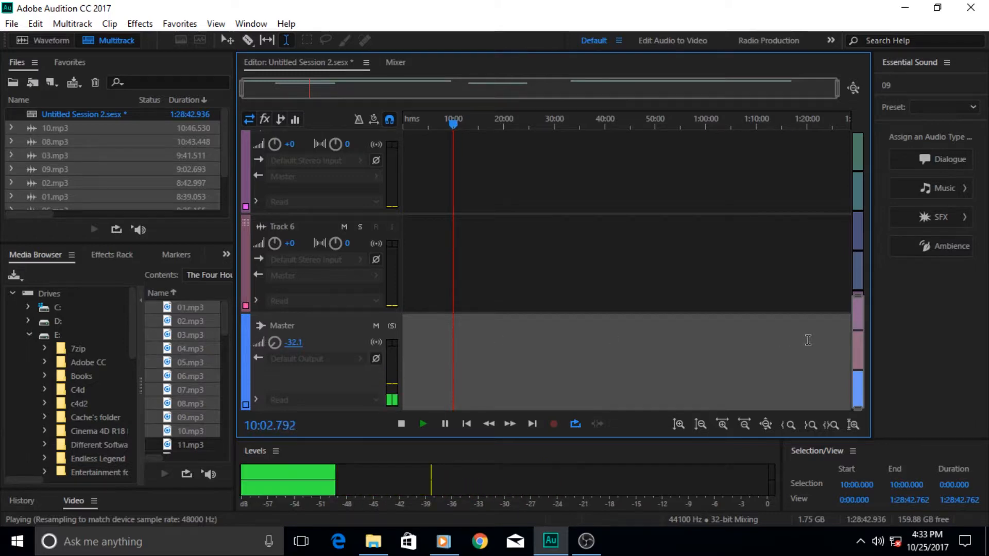
Move clip 03 from Track 1 to Track 3 at about 8:30 during playback, overlapping clip 09.
drag(858, 342, 847, 169)
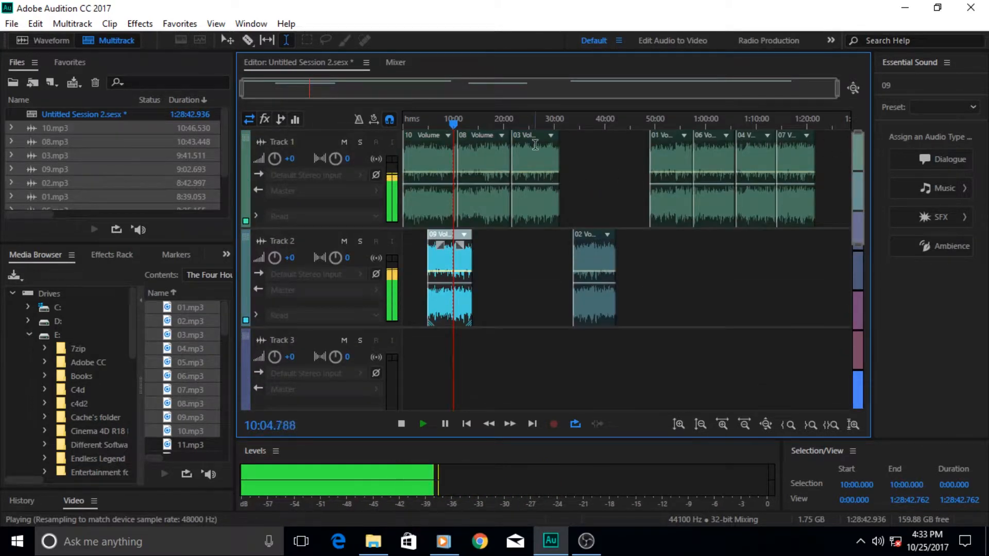
drag(536, 145, 473, 351)
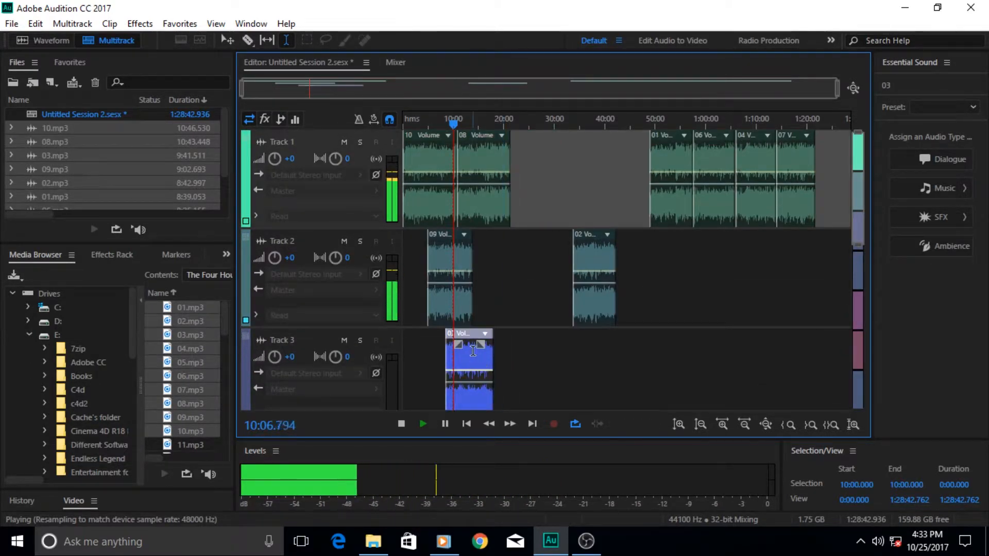
Move clip 02 from Track 2 to Track 4 at about 5:00 during playback, overlapping clips 09 and 03.
drag(857, 175, 858, 204)
drag(589, 181, 442, 381)
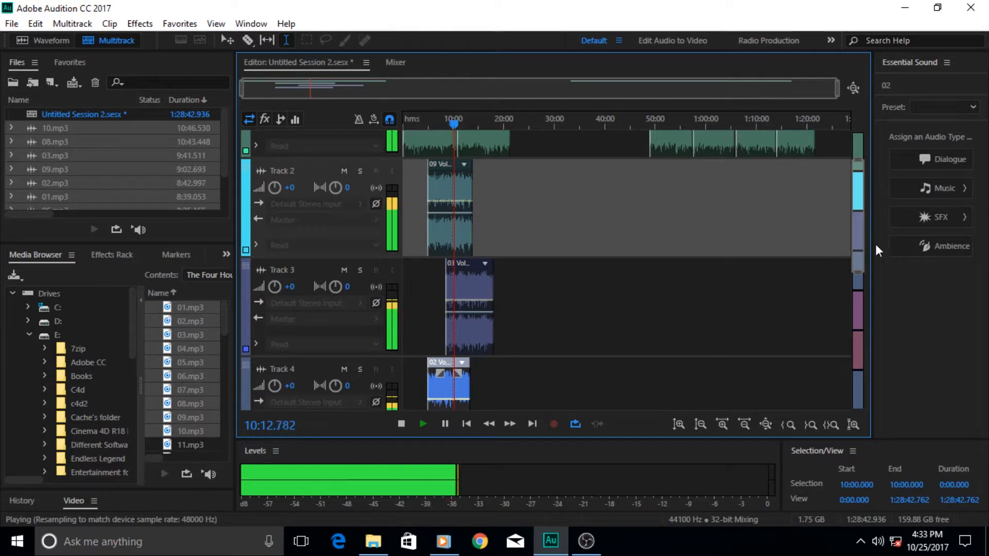
drag(858, 247, 846, 183)
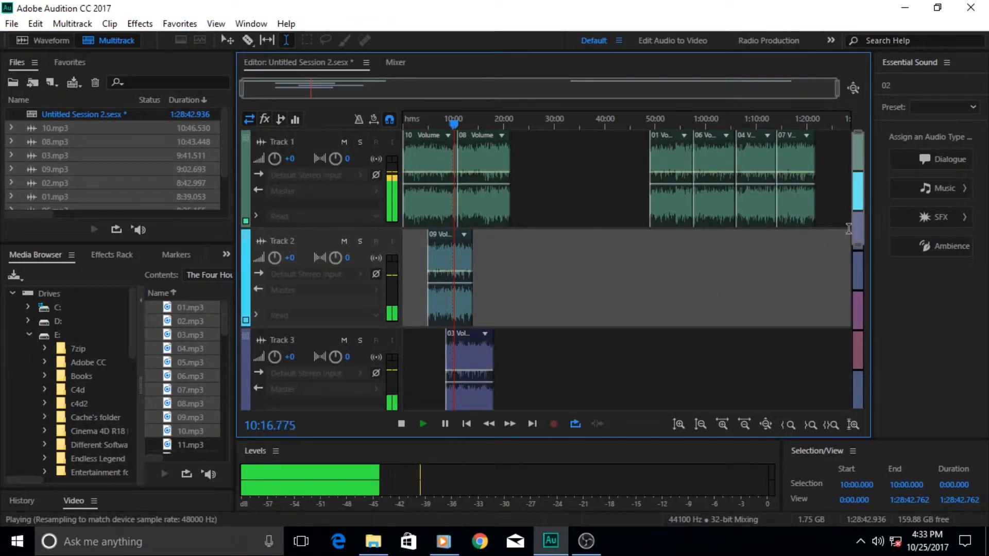
drag(860, 221, 837, 189)
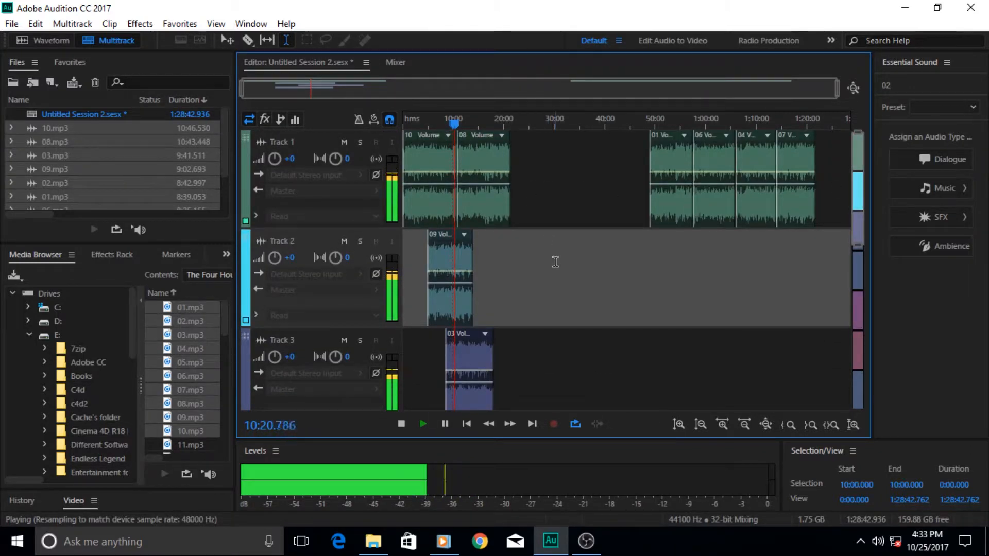
Select clip 03 on Track 3 and pause the session playback at about 10:32.
drag(859, 202, 860, 231)
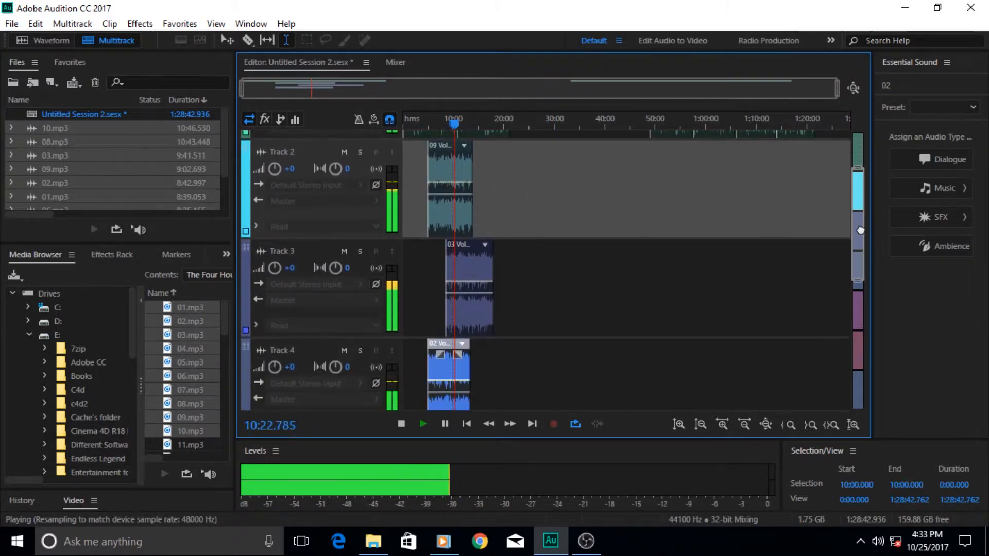
mouse_move(466, 245)
mouse_down()
mouse_move(451, 250)
mouse_move(467, 245)
mouse_up()
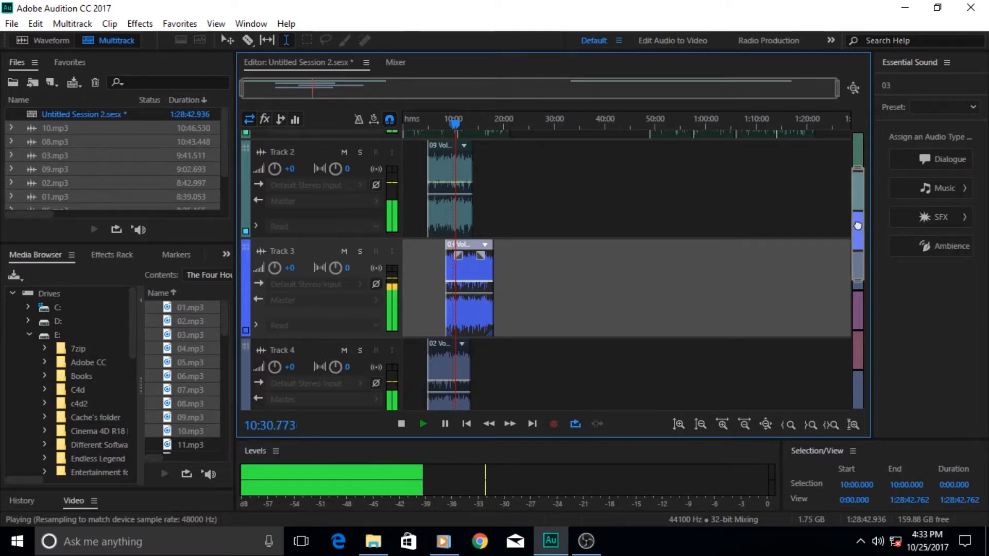
drag(858, 225, 857, 242)
click(445, 424)
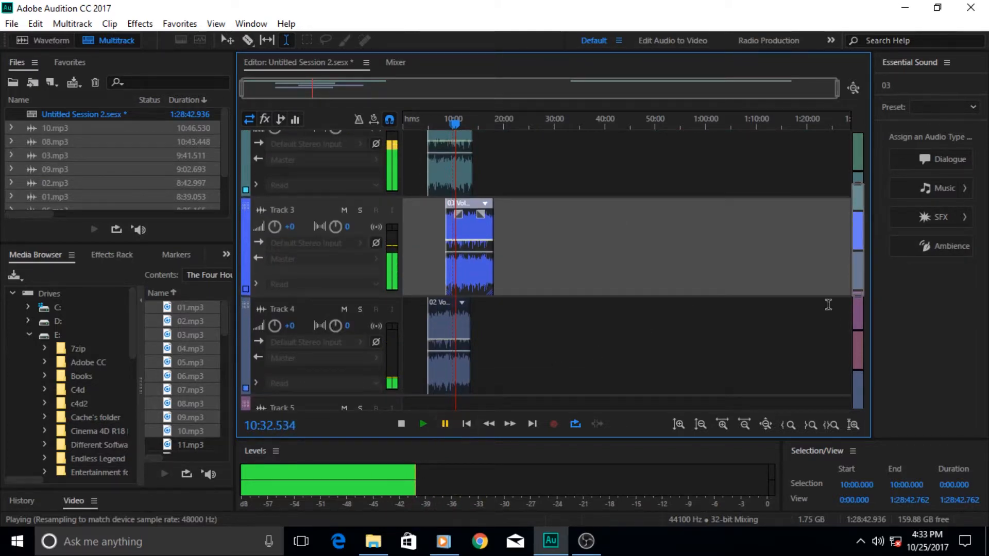
Move clip 09 along Track 2 to about 23:00, and on to about 40:00 using the Move Here option.
drag(857, 237, 859, 186)
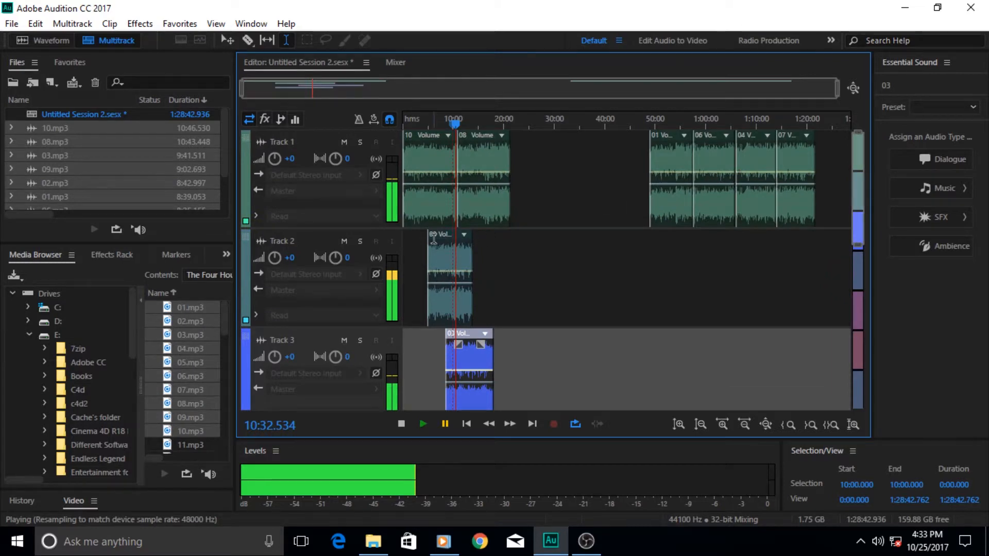
drag(444, 241, 536, 241)
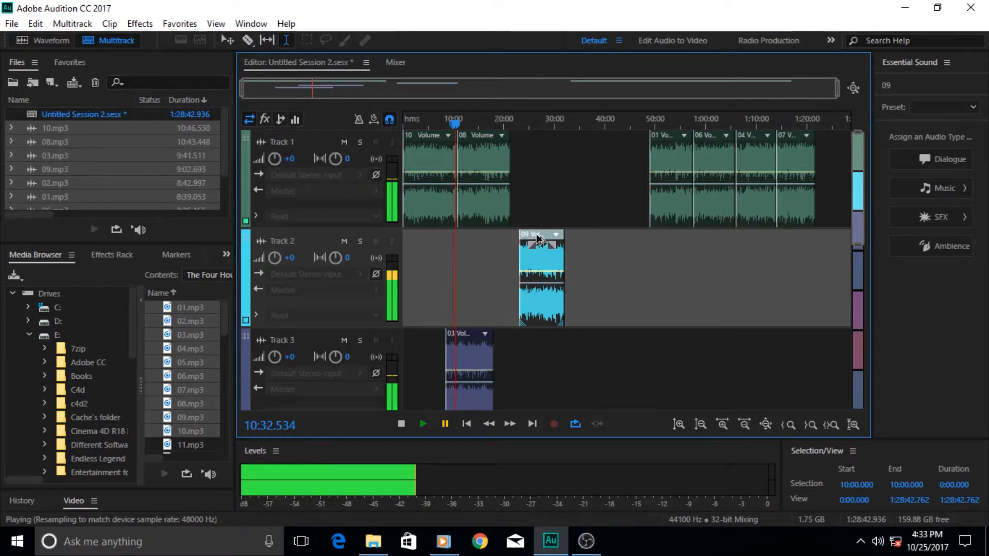
drag(537, 238, 617, 253)
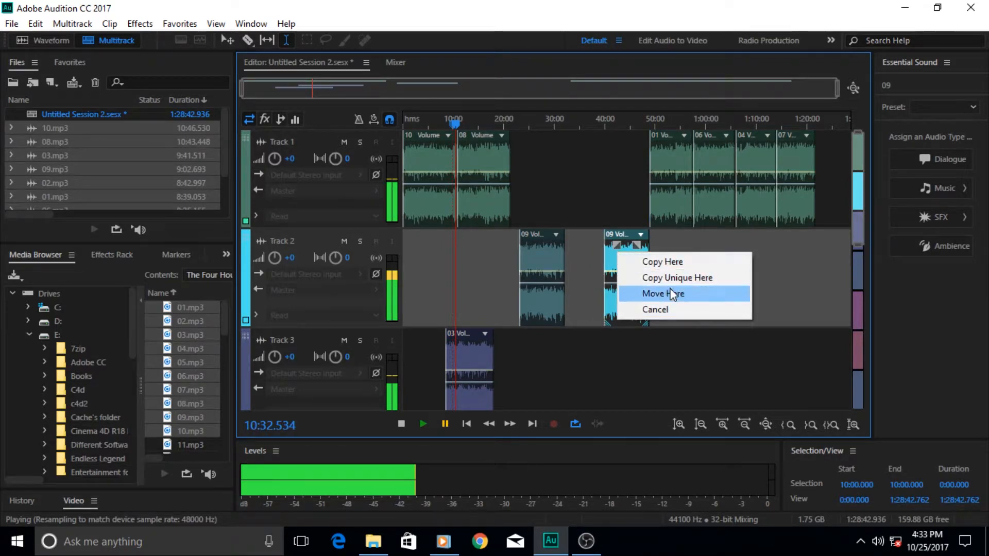
click(698, 297)
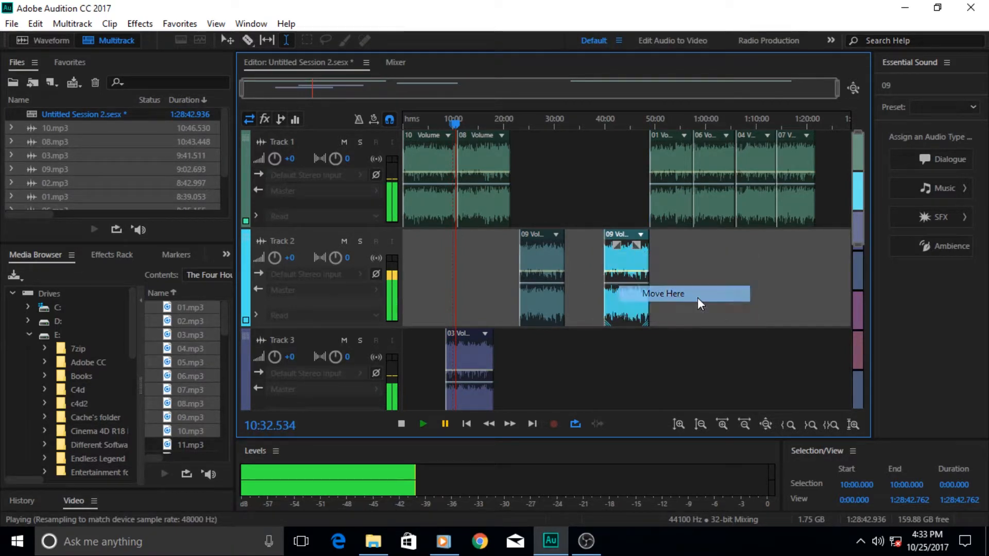
Place two copies of clip 09 on Track 2 using Copy Here, at about 21:00 and about 52:00.
drag(629, 239, 531, 247)
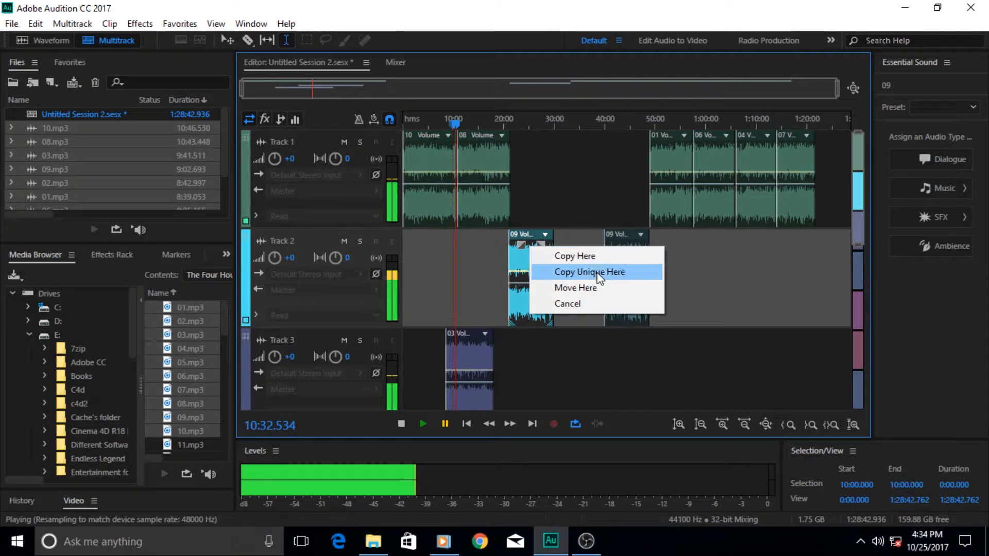
click(592, 257)
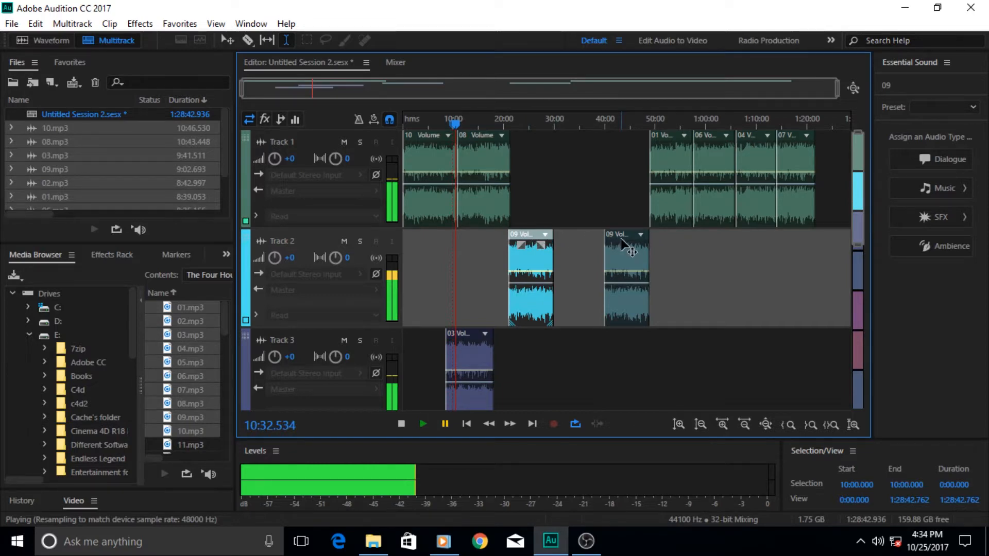
drag(623, 242, 687, 242)
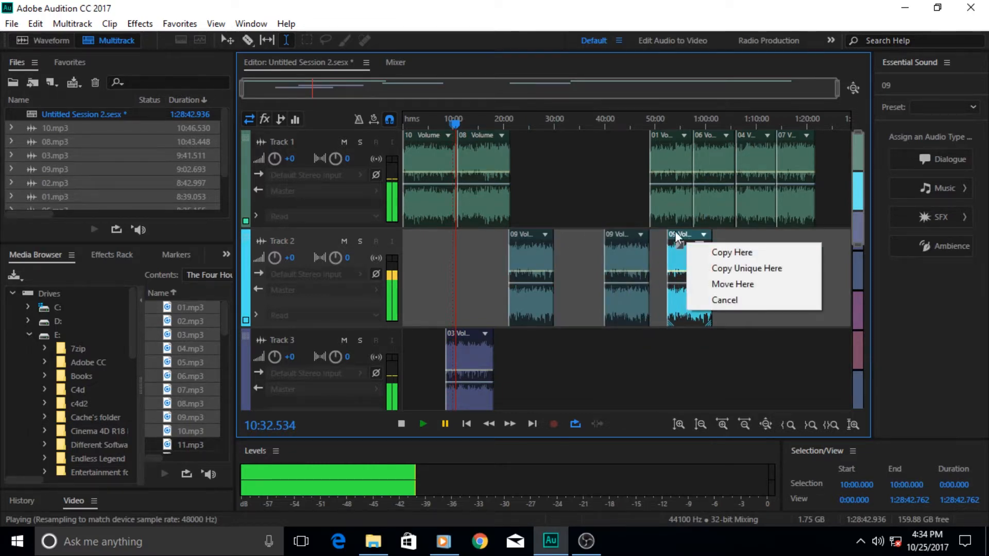
click(717, 249)
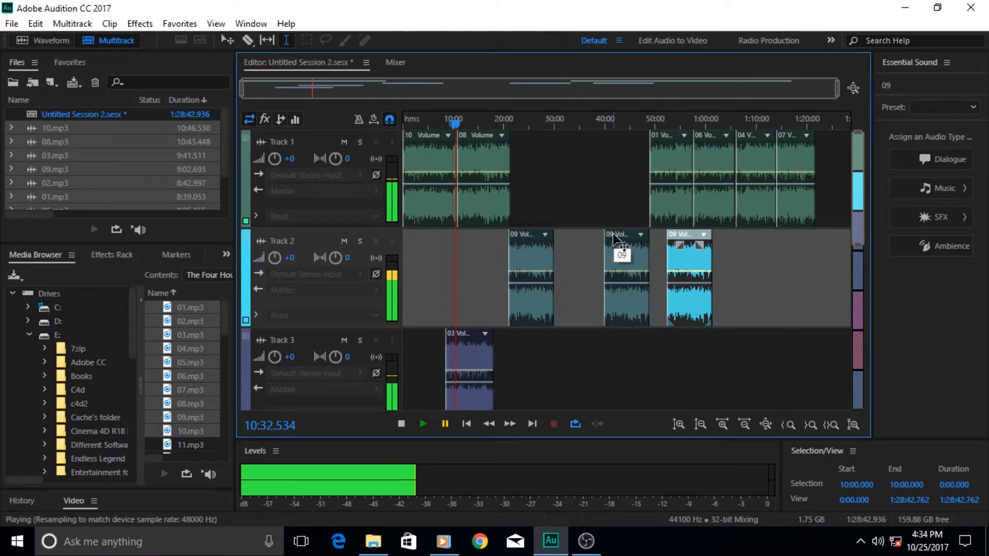
Copy clip 09 from 40:00 on Track 2 onto Track 1 at about 37:00, and reselect the Track 2 clip.
drag(613, 237, 600, 197)
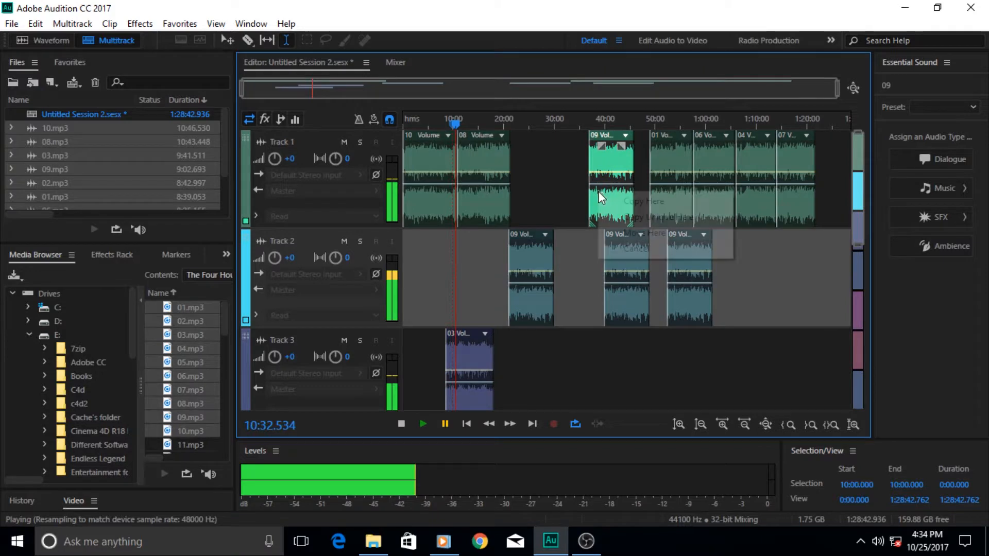
click(626, 202)
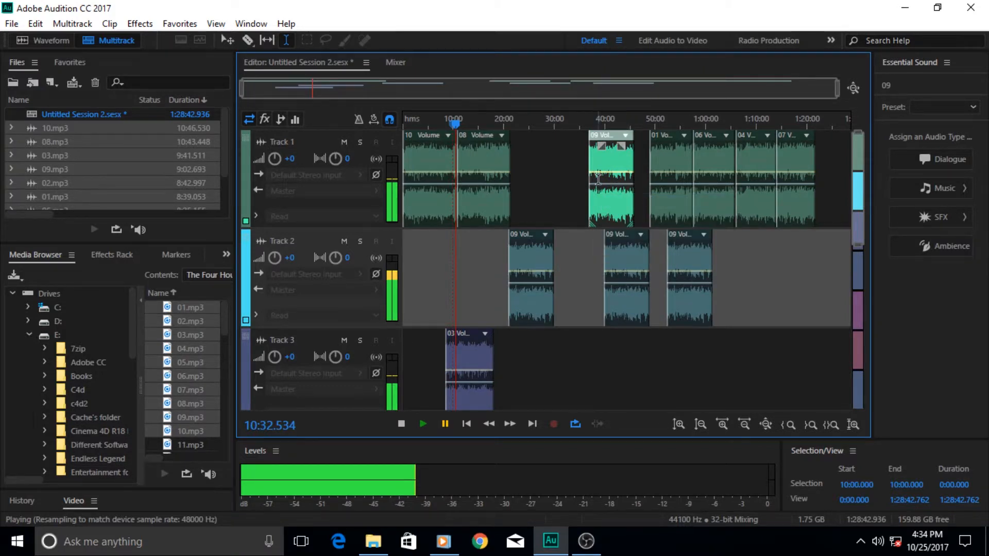
click(621, 247)
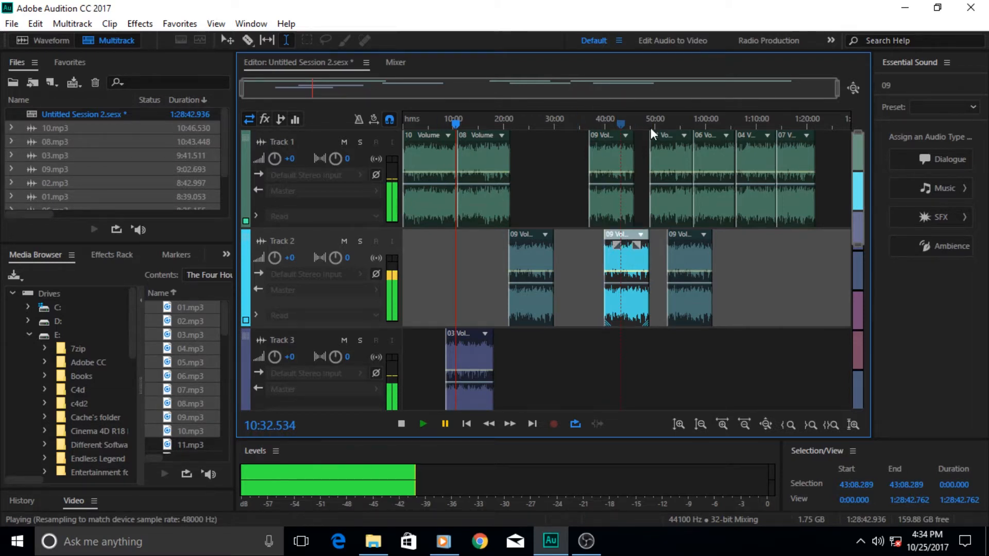
Give clip 08 on Track 1 a fade-in of about 3.4 minutes and a fade-out of about 3.5 minutes, both curved upward.
drag(836, 98, 561, 103)
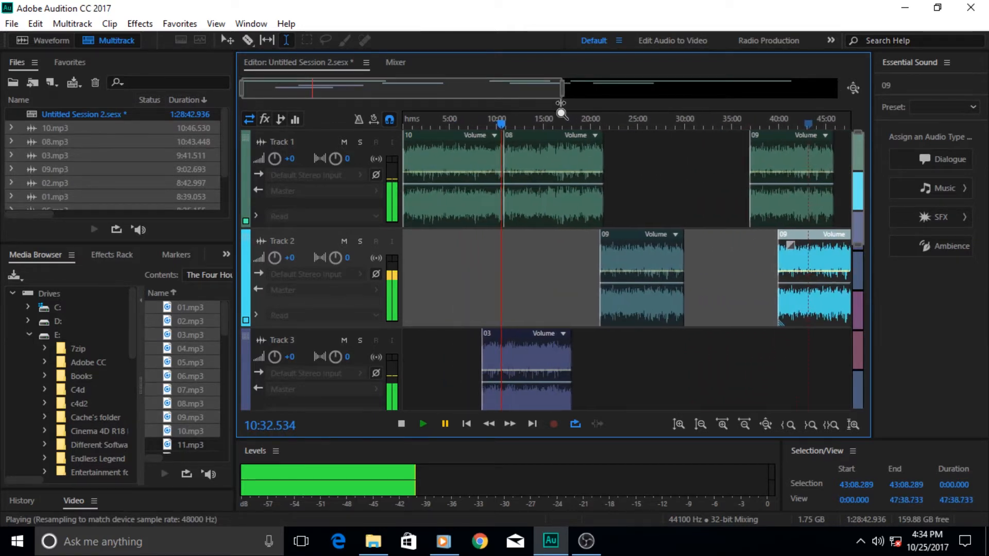
click(537, 175)
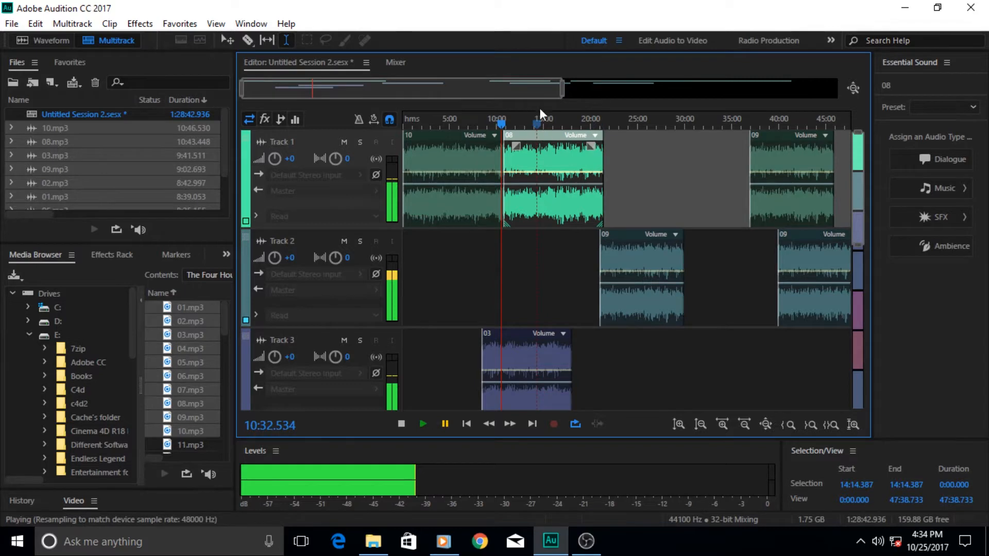
drag(563, 88, 449, 90)
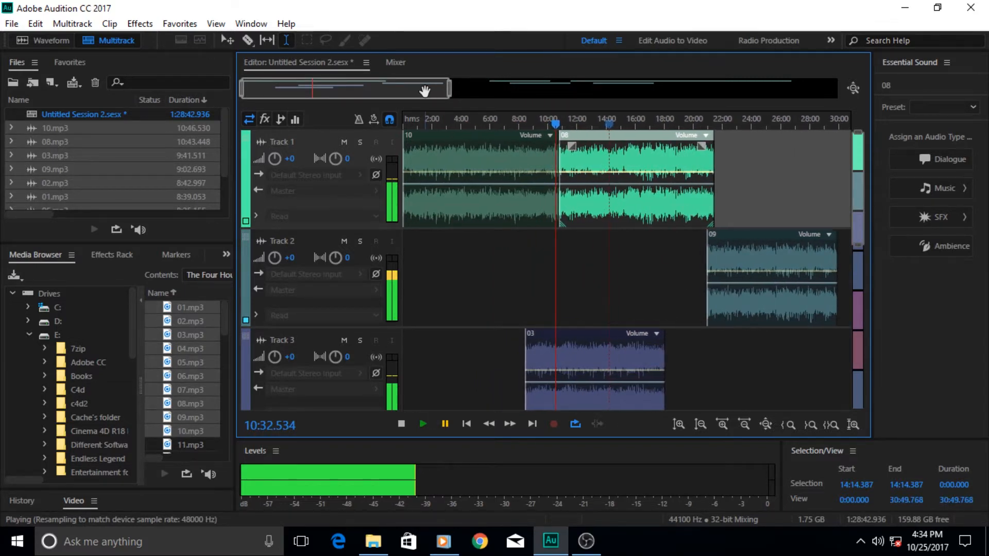
drag(570, 145, 613, 197)
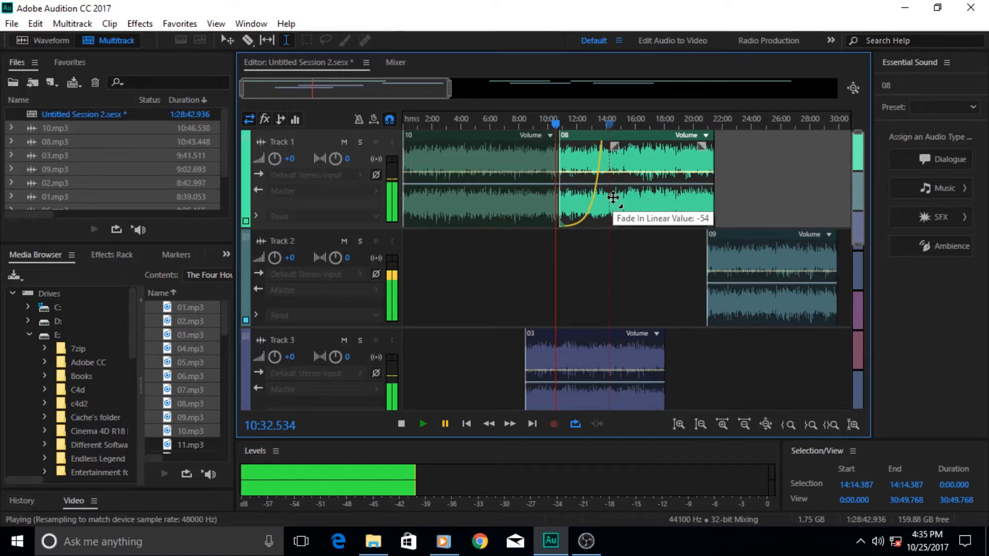
drag(613, 198, 615, 153)
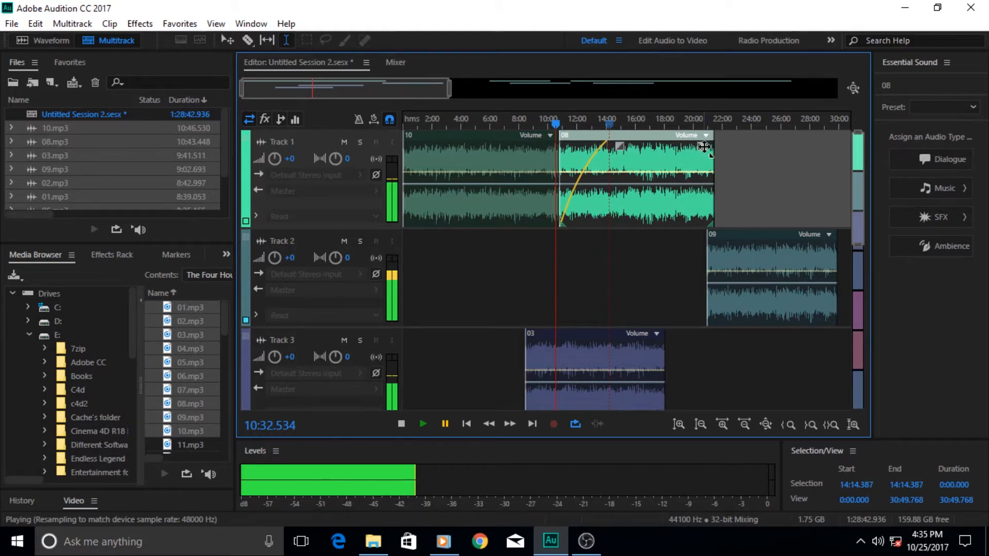
drag(701, 146, 651, 145)
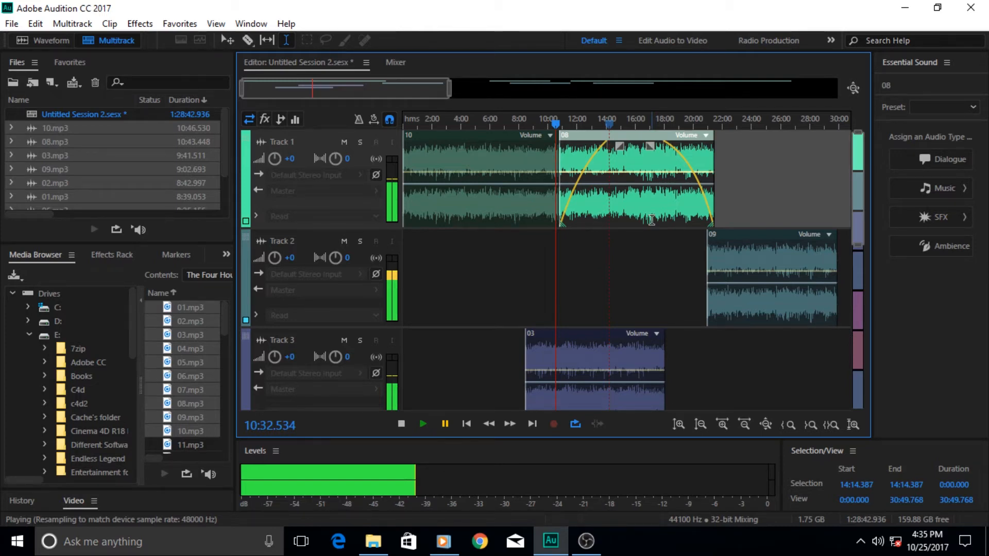
Mark the 14:00 position within clip 08 on Track 1 and minimize the audio editor to the desktop.
click(592, 273)
click(608, 176)
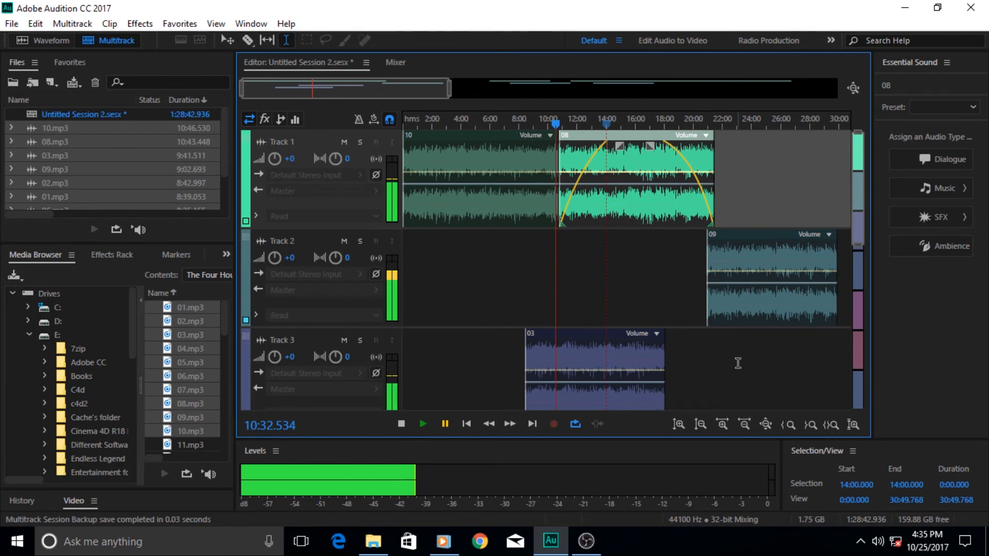
click(561, 529)
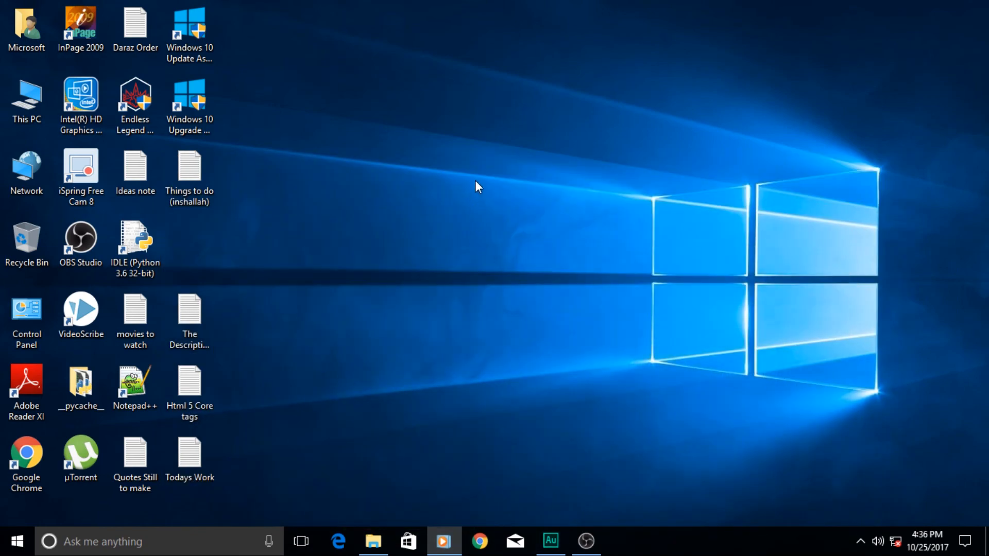